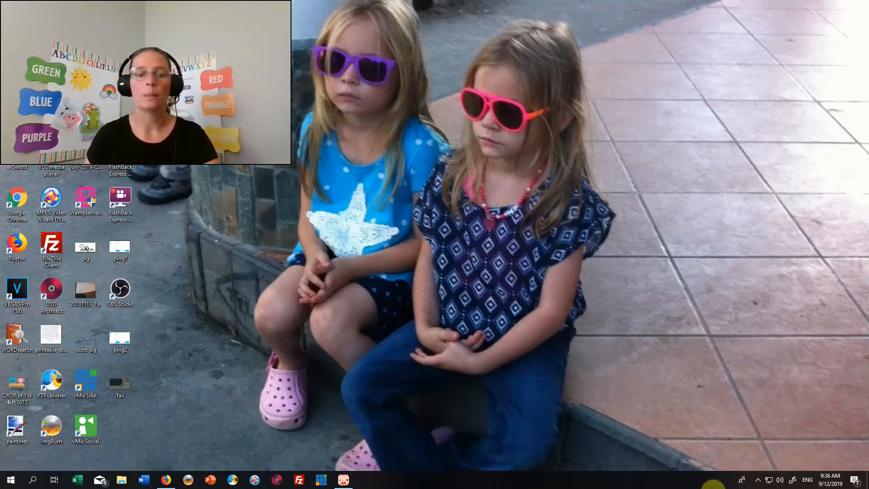
Switch to Firefox, search Google for OBS, and open the Download page of the OBS project site
{"action": "mouse_move", "coordinate": [167, 478]}
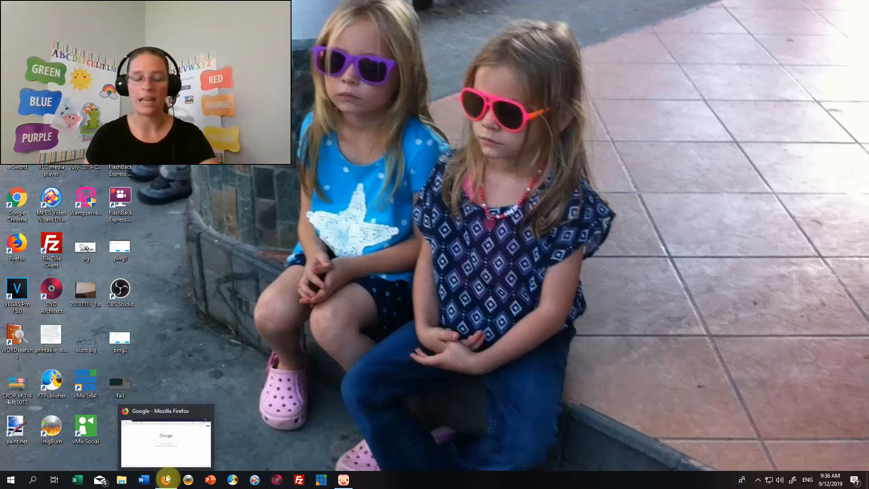
{"action": "left_click", "coordinate": [167, 478]}
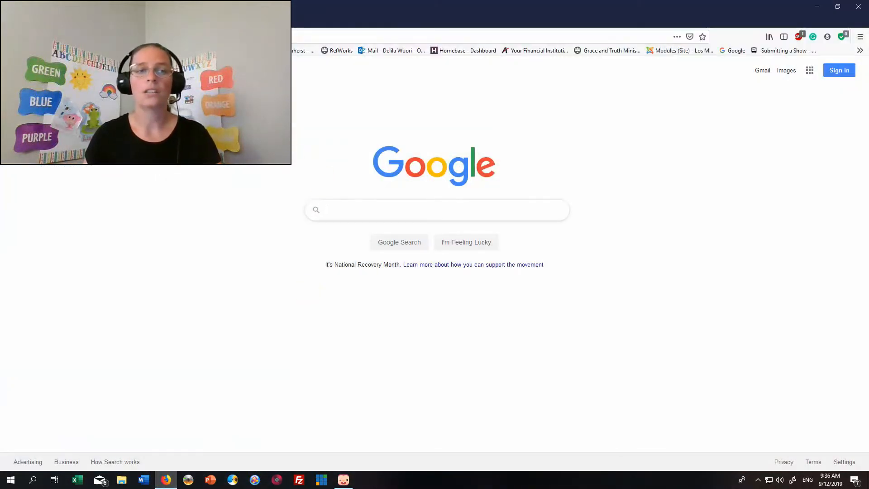
{"action": "type", "text": "OBS"}
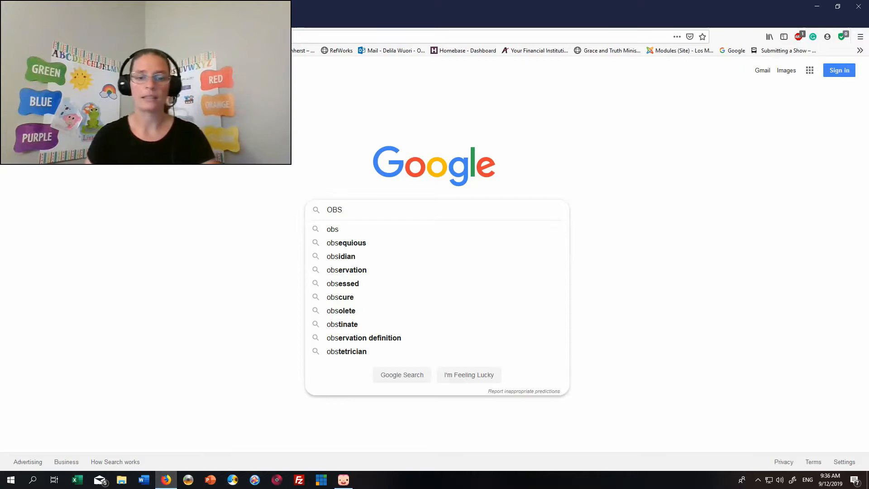
{"action": "left_click", "coordinate": [349, 233]}
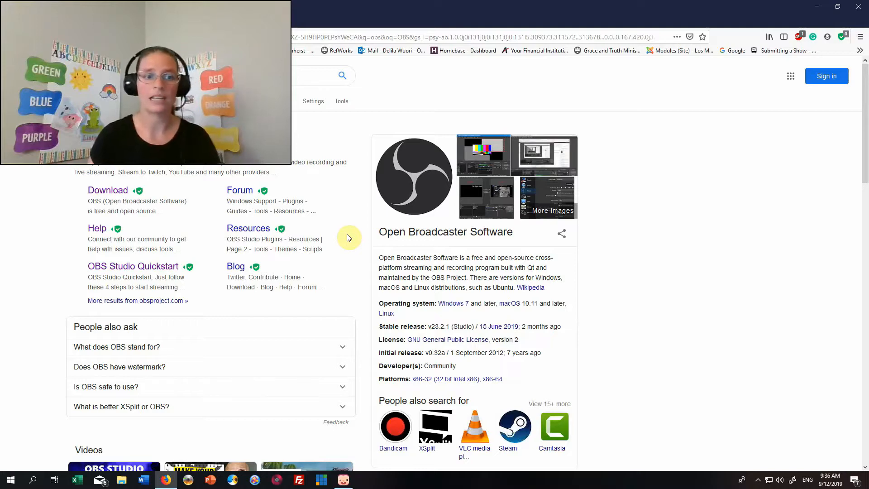
{"action": "left_click", "coordinate": [108, 193]}
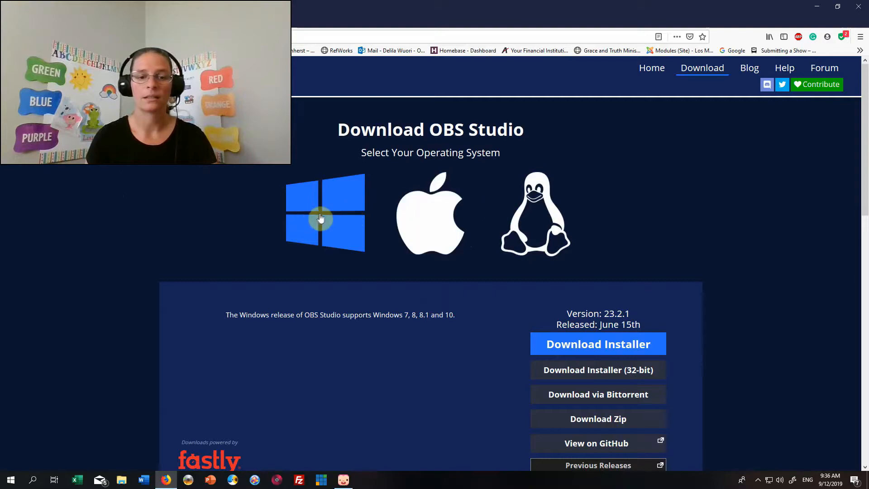
Download the full Windows installer for OBS Studio 23.2.1 and save the file
{"action": "scroll", "coordinate": [504, 181], "scroll_direction": "down", "scroll_amount": 7}
{"action": "scroll", "coordinate": [504, 181], "scroll_direction": "up", "scroll_amount": 6}
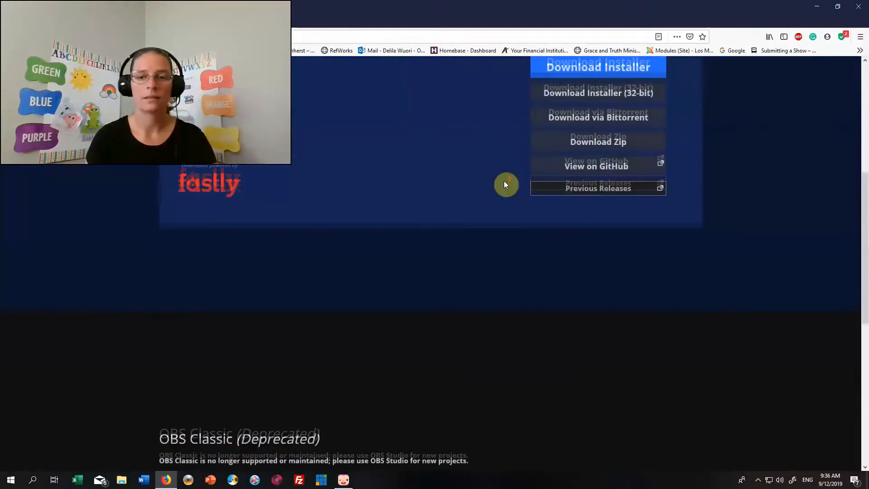
{"action": "left_click", "coordinate": [601, 300]}
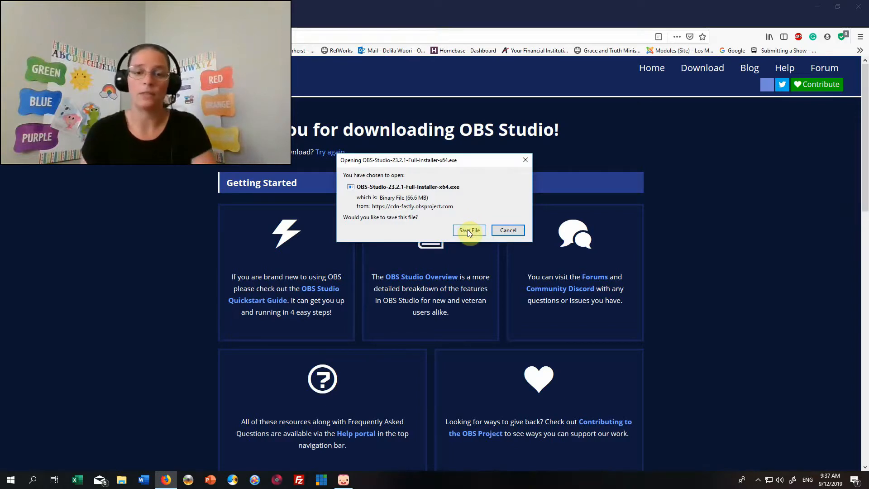
{"action": "left_click", "coordinate": [468, 230]}
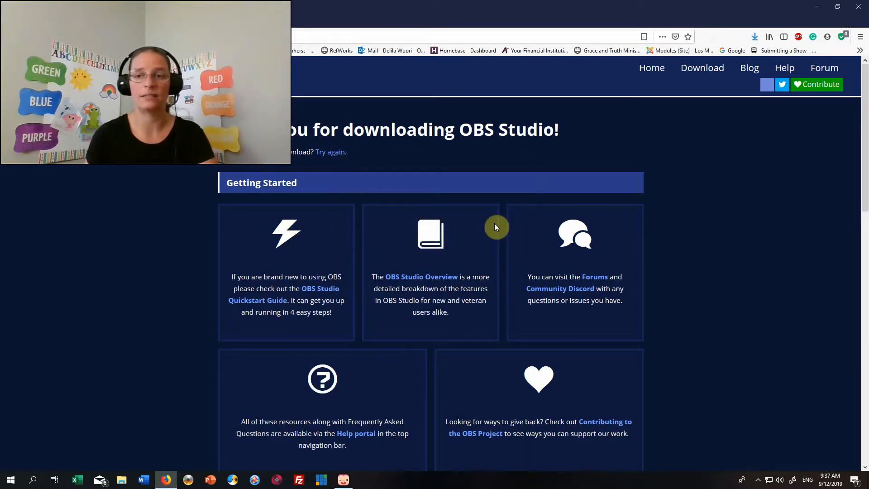
Run the downloaded OBS Studio installer, accepting the license agreement, default destination folder and default components
{"action": "left_click", "coordinate": [753, 38]}
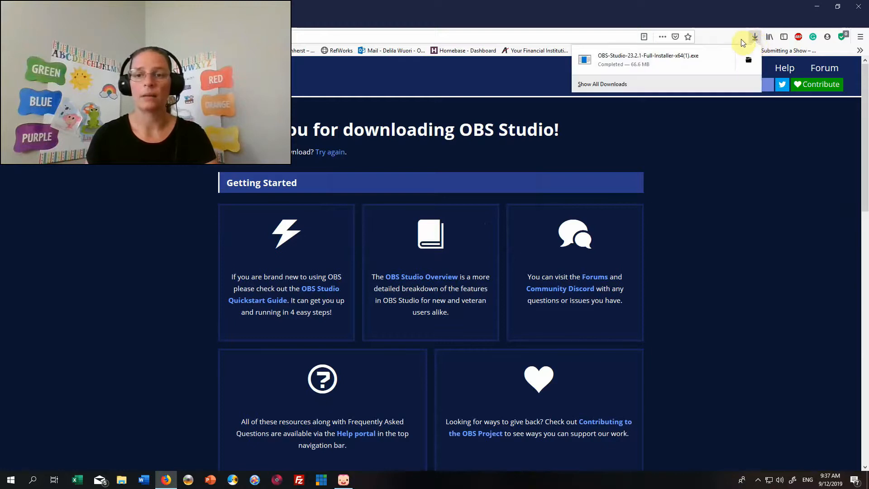
{"action": "left_click", "coordinate": [651, 59]}
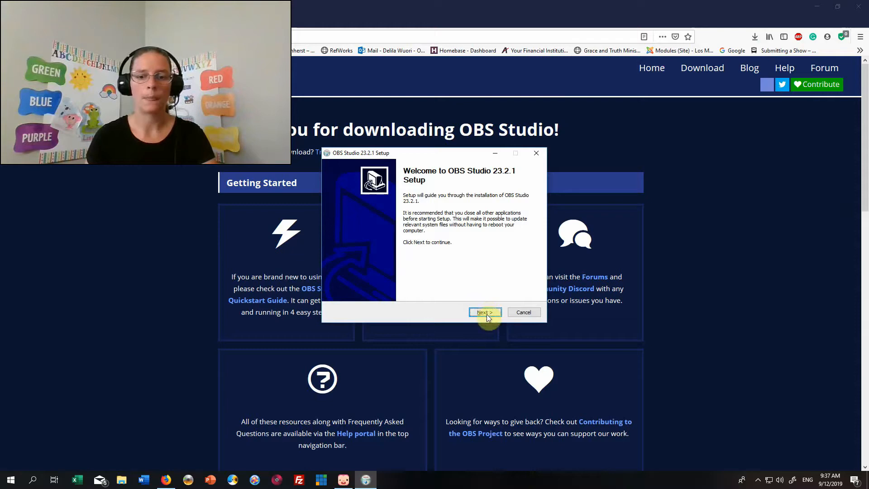
{"action": "left_click", "coordinate": [487, 314]}
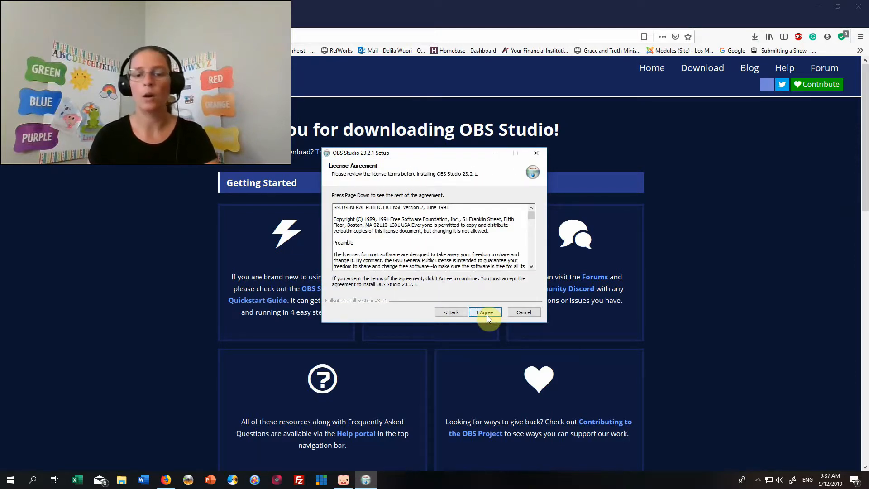
{"action": "left_click", "coordinate": [487, 313]}
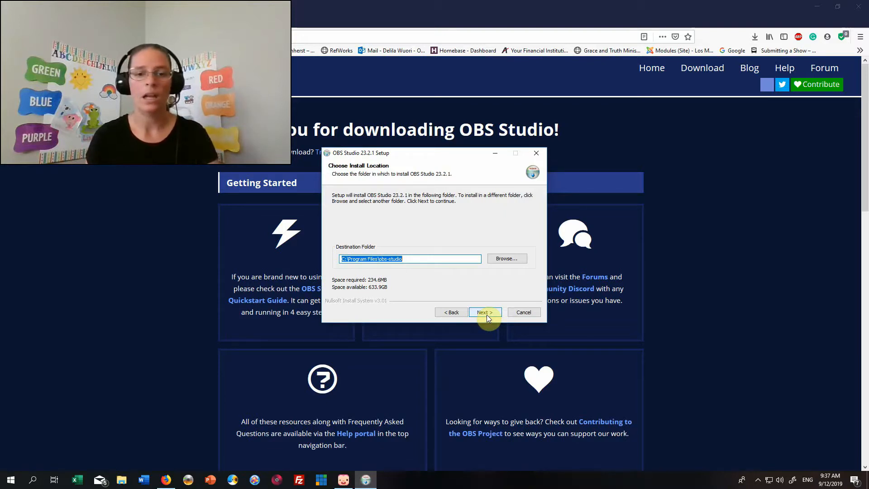
{"action": "left_click", "coordinate": [487, 314]}
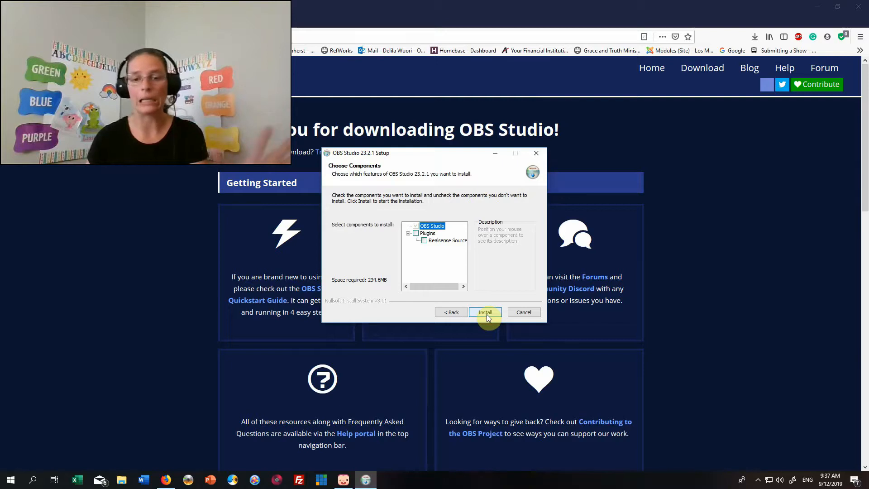
{"action": "left_click", "coordinate": [485, 313]}
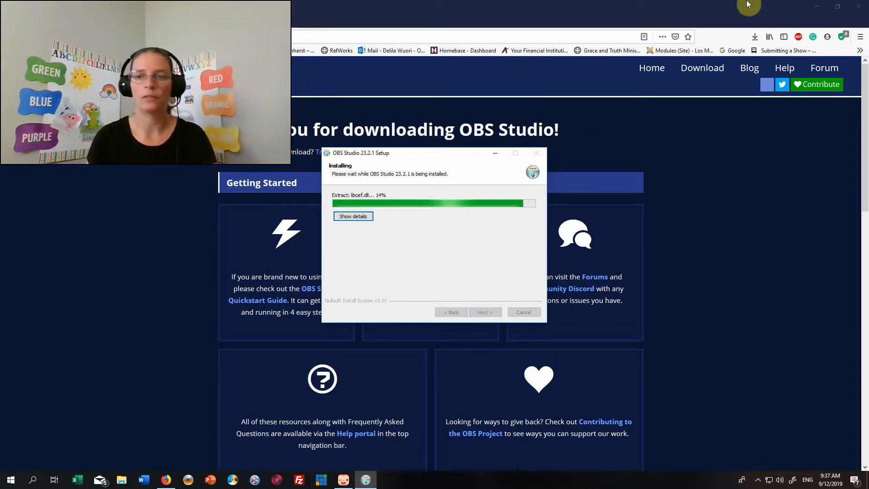
Minimize the browser and finish the setup with the option to launch OBS Studio 23.2.1 enabled
{"action": "left_click", "coordinate": [825, 8]}
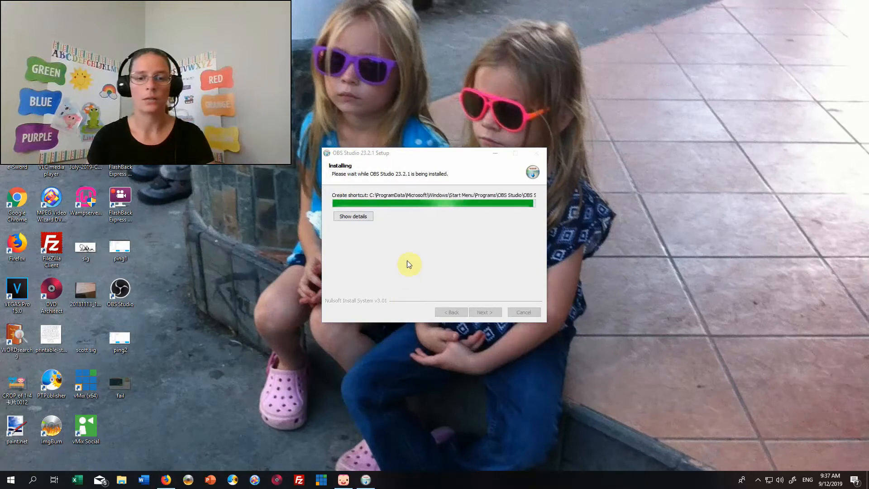
{"action": "left_click", "coordinate": [366, 479]}
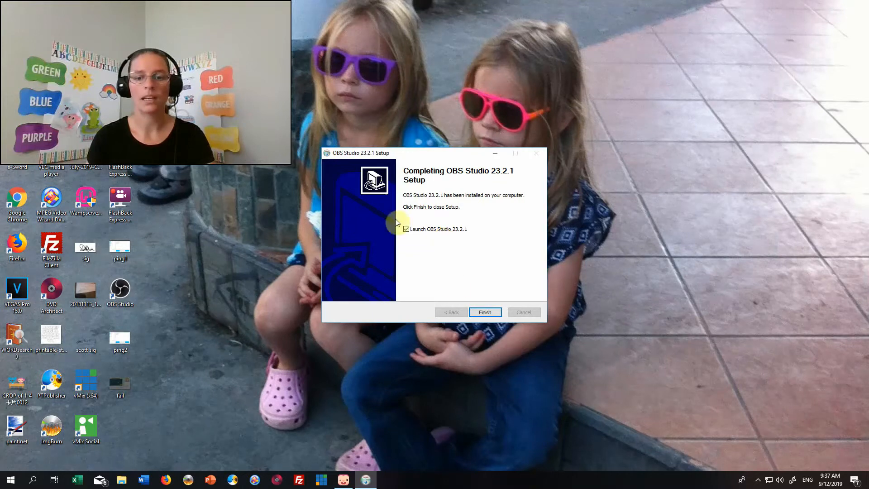
{"action": "left_click", "coordinate": [485, 312]}
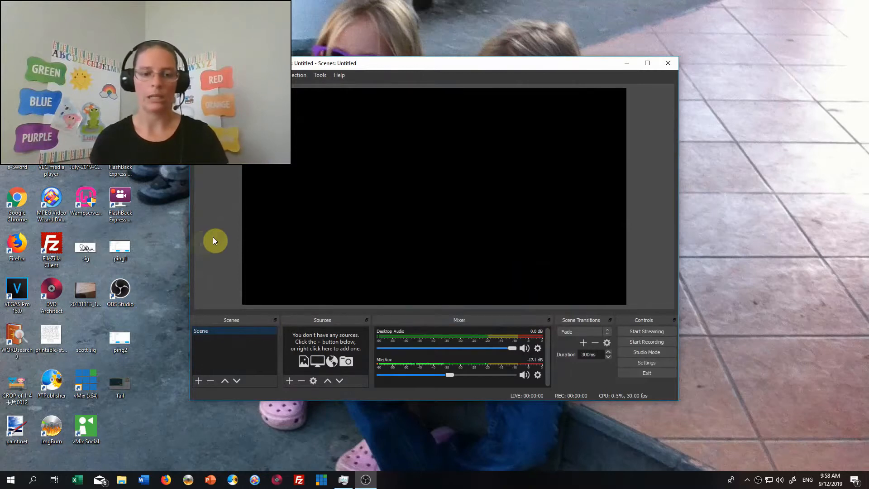
Add a new scene named "Qkids Class Recording"
{"action": "left_click", "coordinate": [200, 382]}
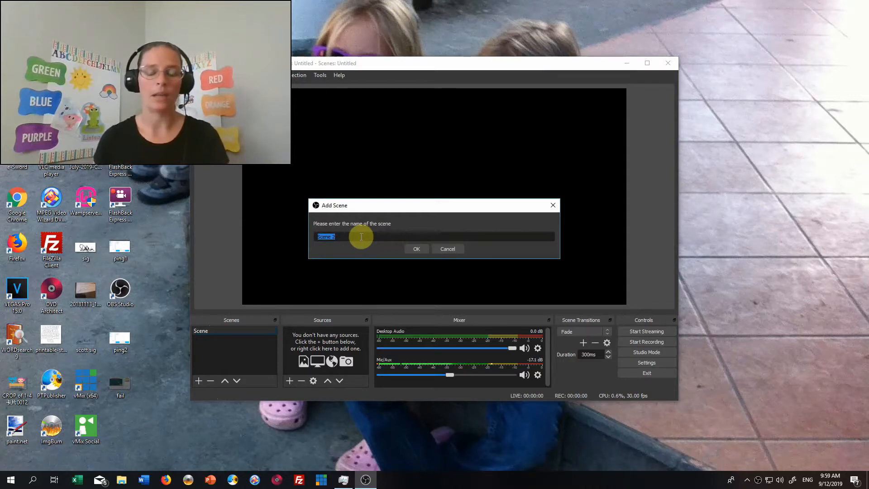
{"action": "left_click_drag", "start_coordinate": [360, 236], "coordinate": [312, 235]}
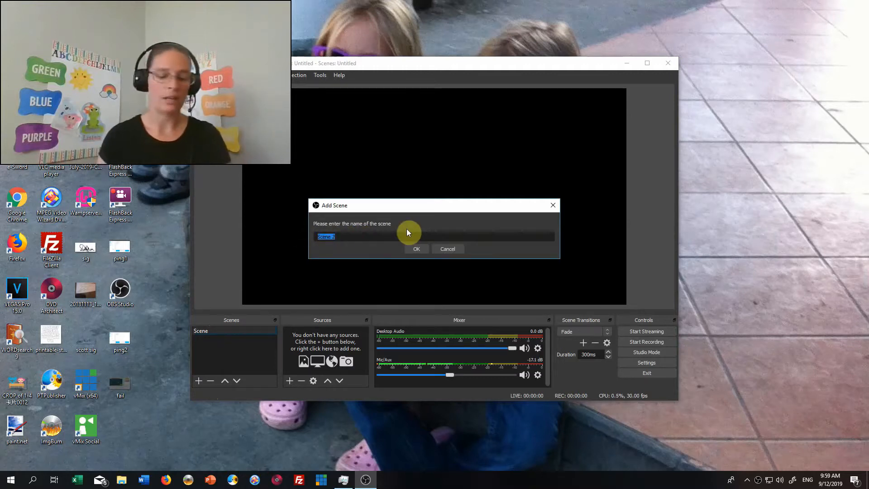
{"action": "type", "text": "Qkids Le"}
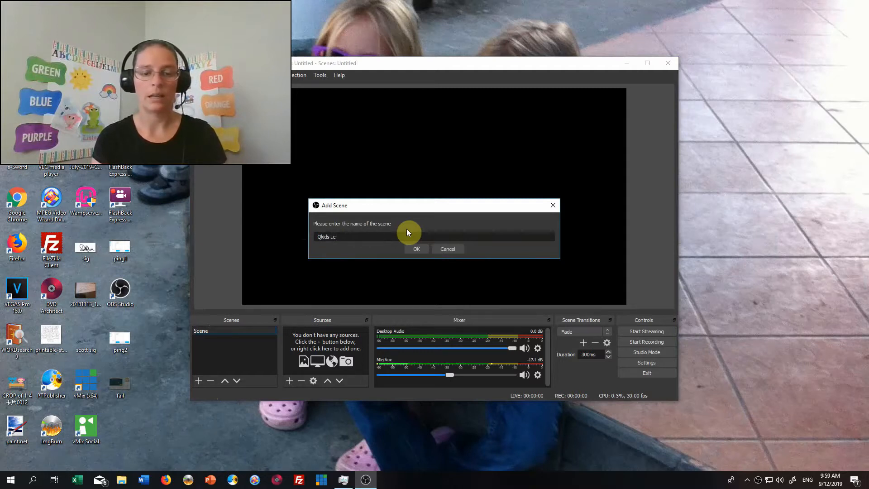
{"action": "key", "text": "BackSpace"}
{"action": "type", "text": "Class Recording"}
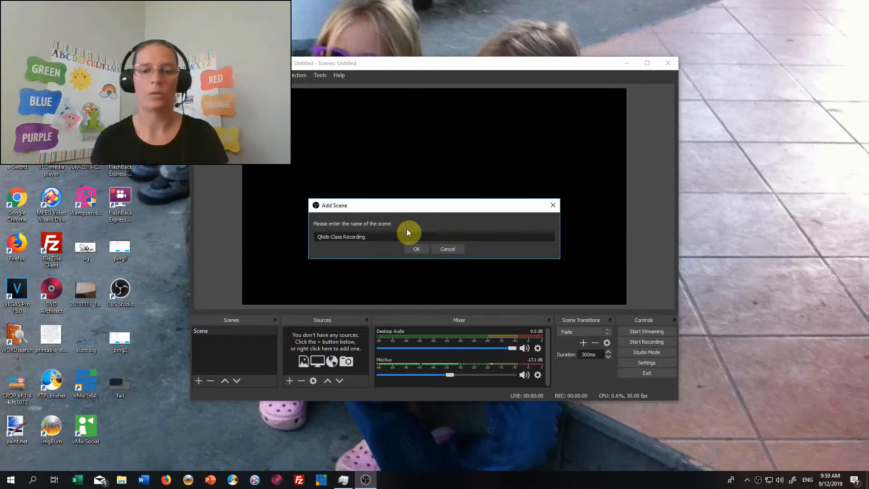
{"action": "left_click", "coordinate": [426, 249]}
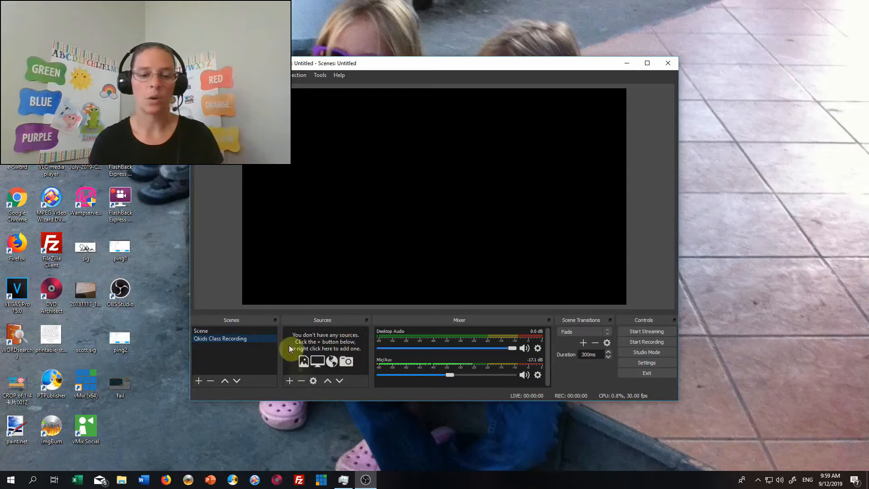
Add a new Display Capture source to the scene, using Display 1: 1920x1080 with cursor capture on
{"action": "left_click", "coordinate": [291, 383]}
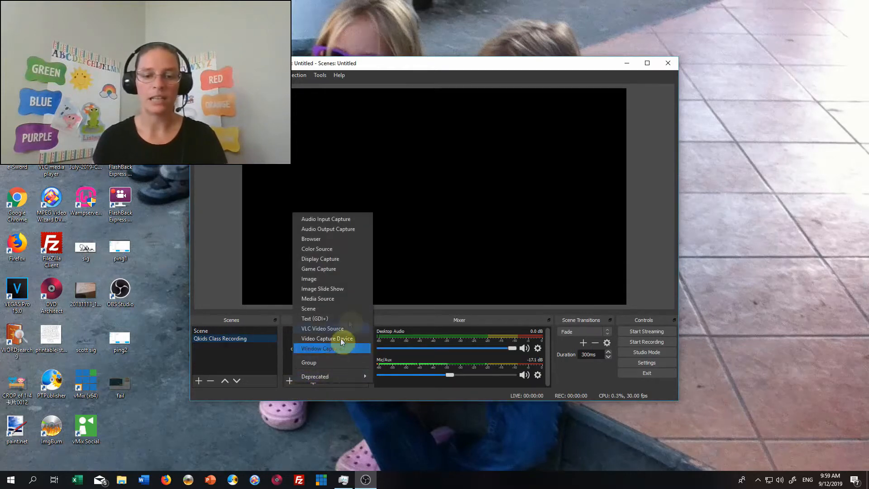
{"action": "left_click", "coordinate": [356, 262]}
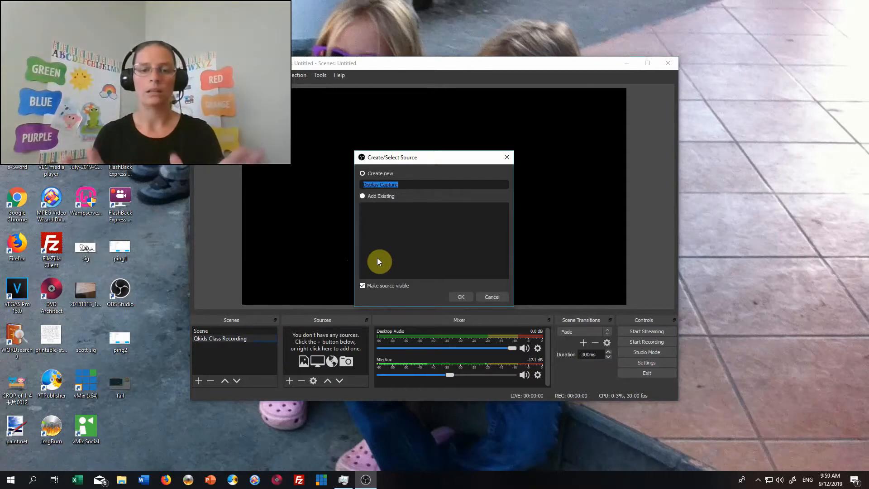
{"action": "left_click", "coordinate": [464, 297]}
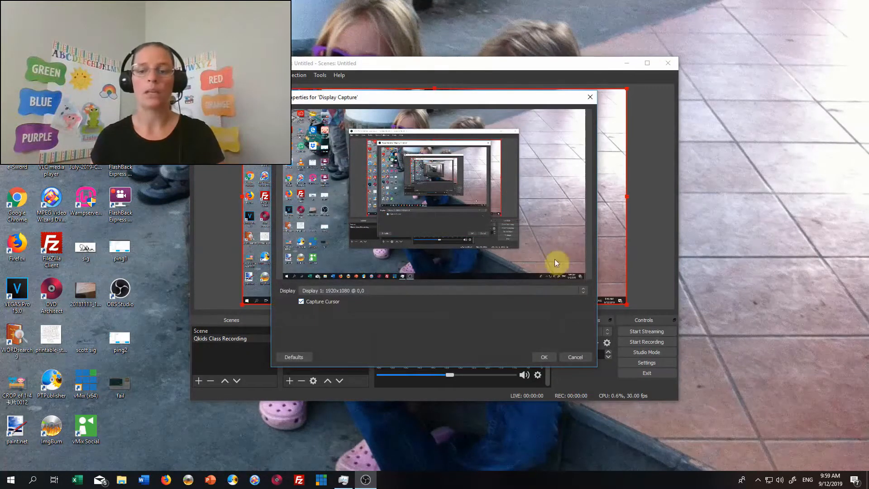
{"action": "left_click", "coordinate": [577, 291]}
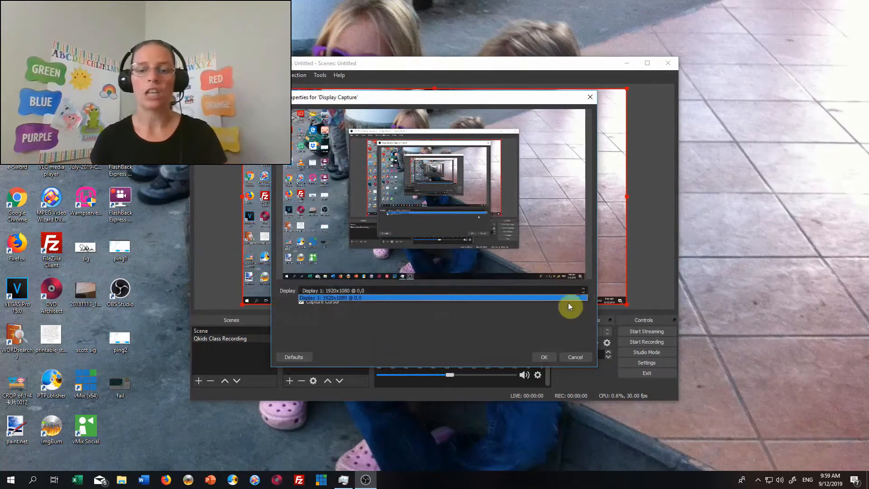
{"action": "left_click", "coordinate": [471, 297]}
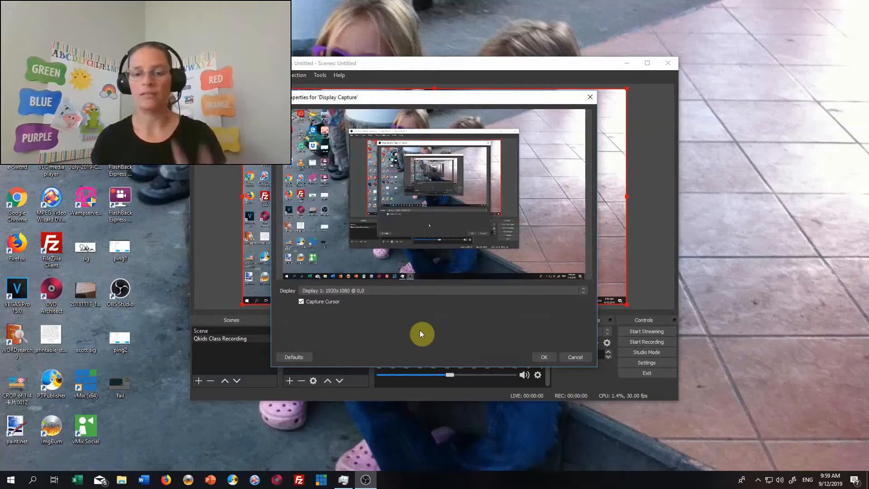
{"action": "left_click", "coordinate": [545, 357]}
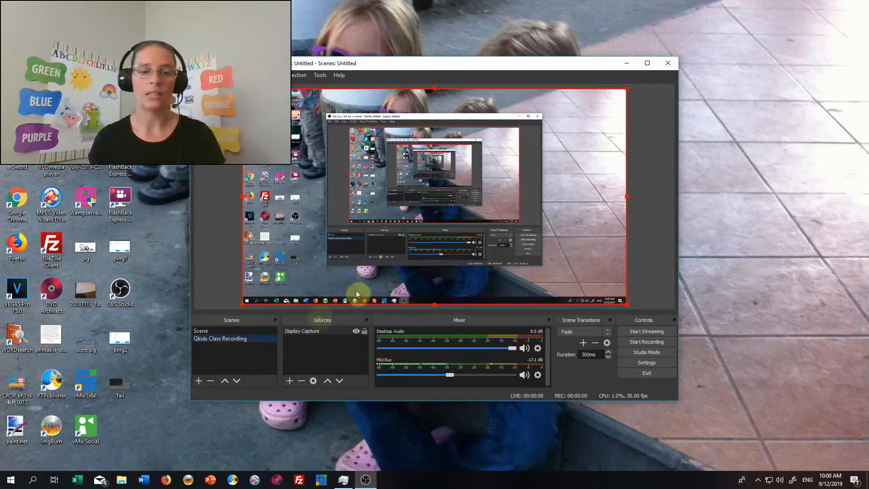
Add a new Game Capture source to the scene with the mode "Capture any fullscreen application"
{"action": "left_click", "coordinate": [289, 380]}
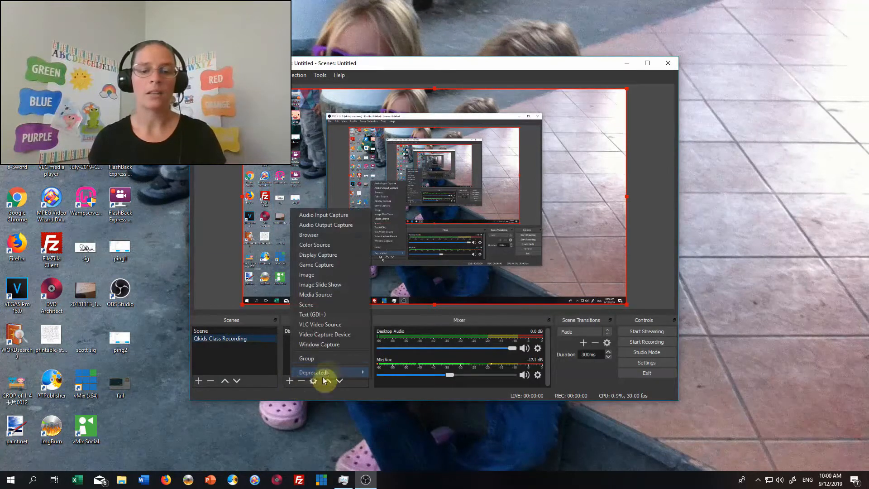
{"action": "left_click", "coordinate": [332, 268]}
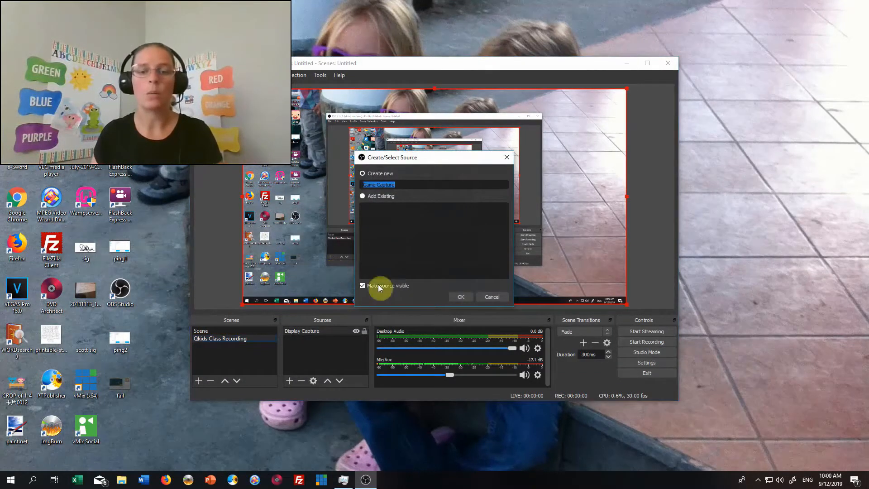
{"action": "left_click", "coordinate": [458, 297]}
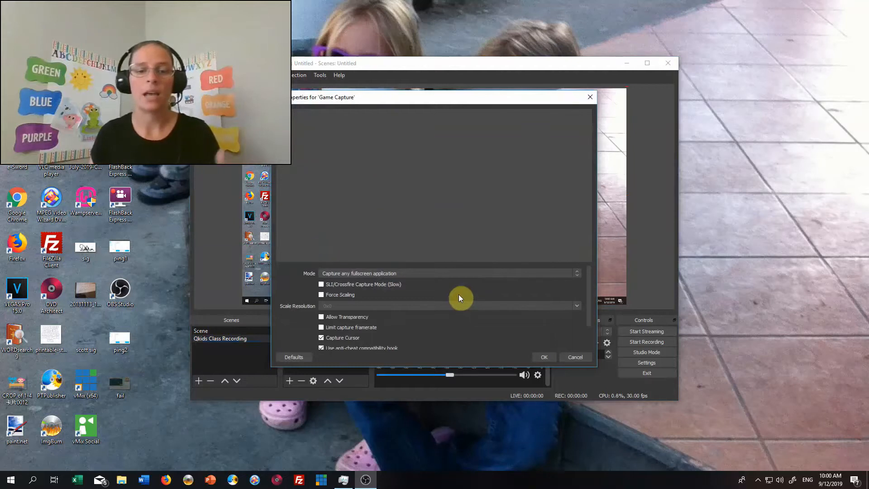
{"action": "left_click", "coordinate": [388, 272]}
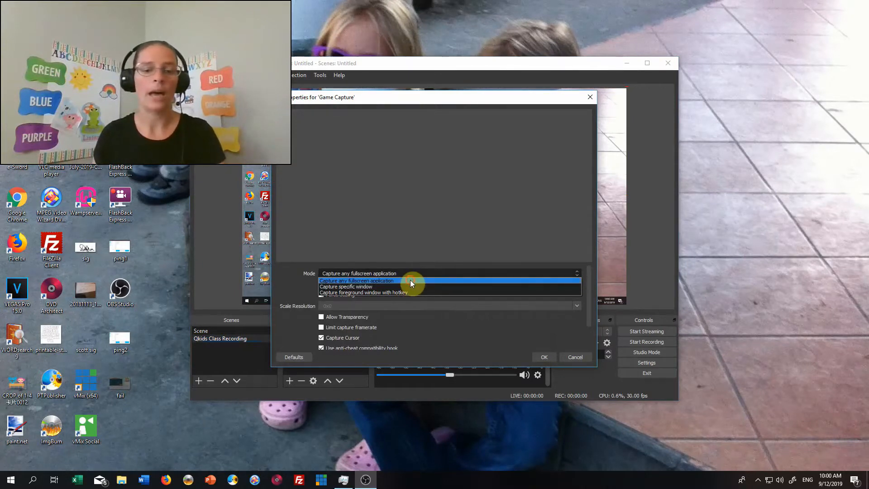
{"action": "left_click", "coordinate": [410, 280]}
{"action": "left_click", "coordinate": [544, 357]}
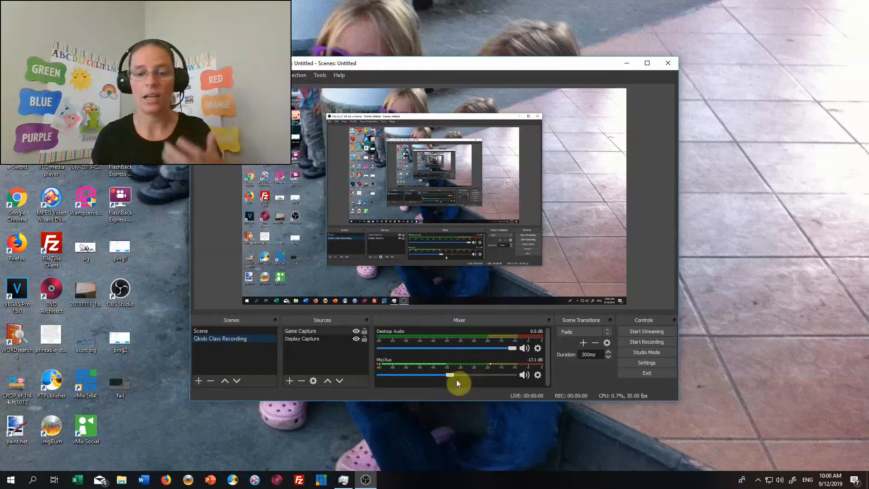
Raise the Mic/Aux volume in the mixer to about -0.8 dB
{"action": "left_click", "coordinate": [491, 376]}
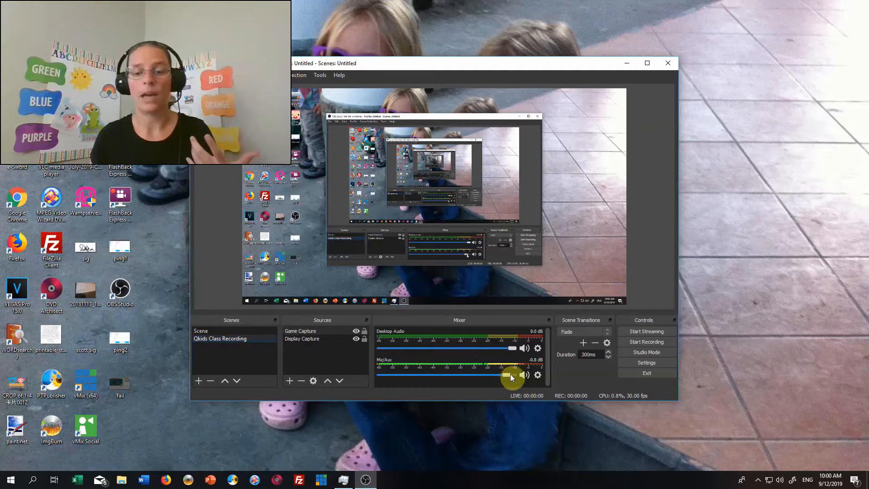
{"action": "left_click", "coordinate": [506, 375]}
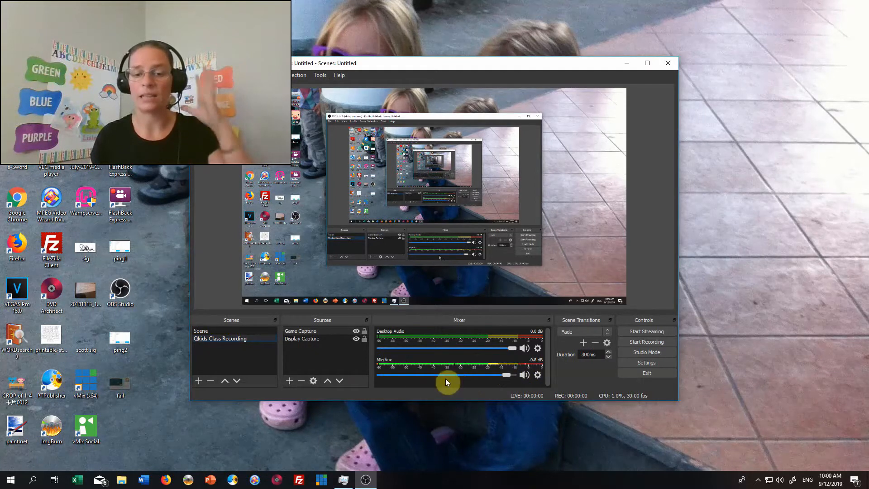
Set the mixer levels to about -22.1 dB for Mic/Aux and 0.0 dB for Desktop Audio
{"action": "left_click", "coordinate": [433, 374]}
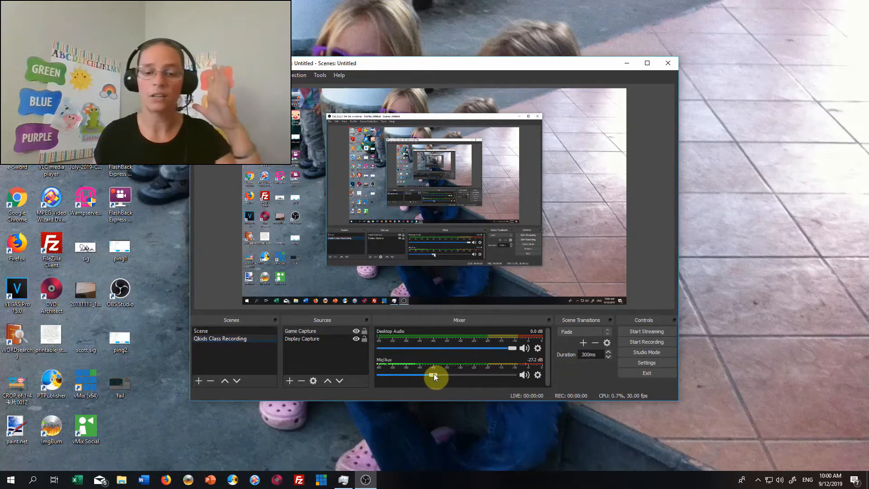
{"action": "left_click_drag", "start_coordinate": [434, 374], "coordinate": [444, 374]}
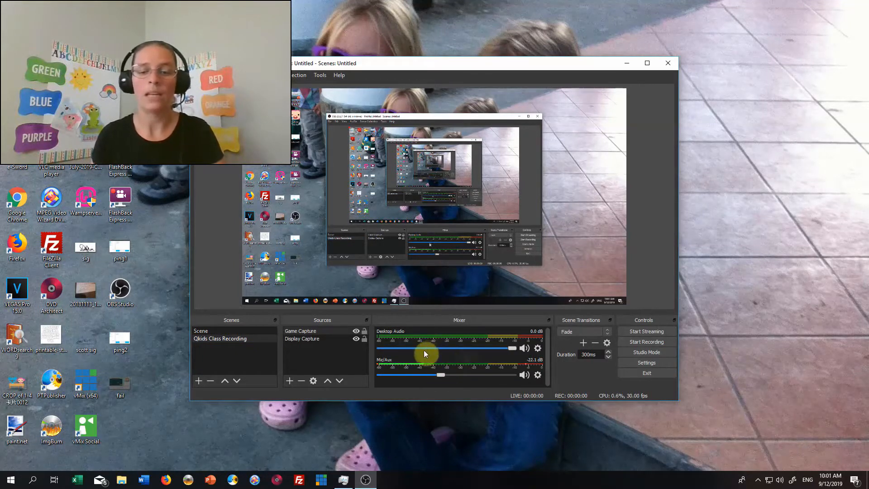
{"action": "left_click_drag", "start_coordinate": [514, 352], "coordinate": [436, 362]}
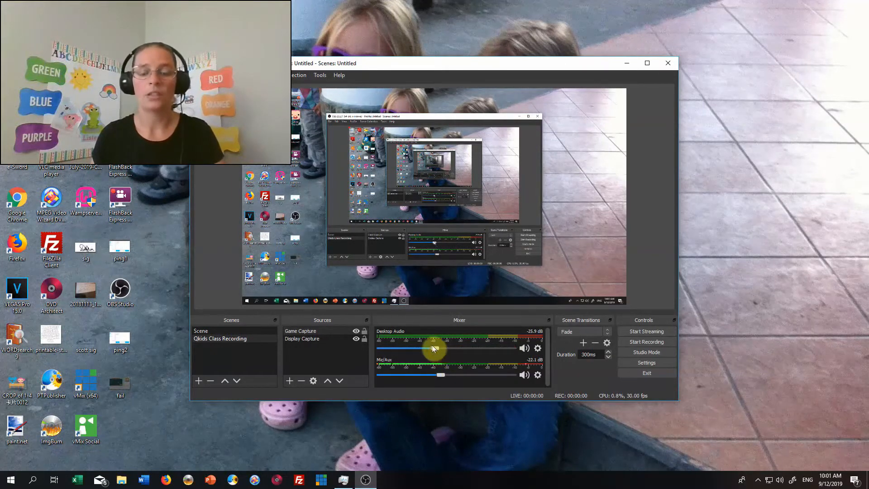
{"action": "left_click_drag", "start_coordinate": [433, 347], "coordinate": [522, 349]}
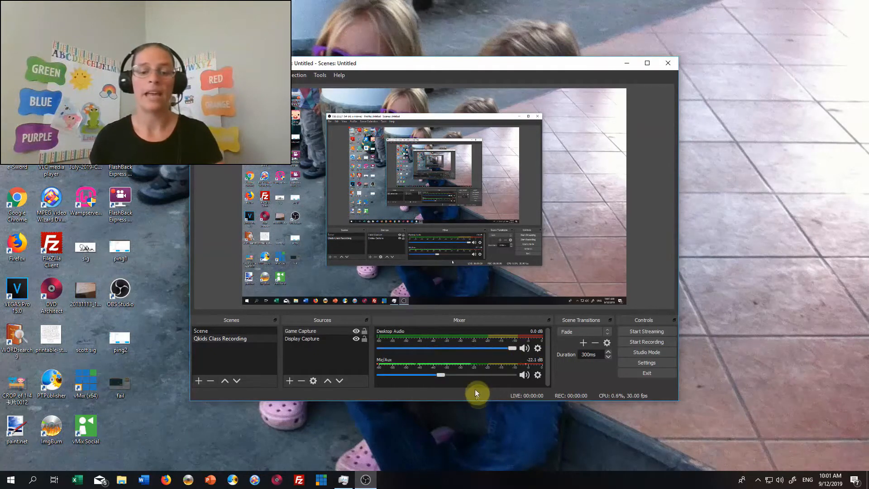
Minimize OBS Studio to bring up the Qkids class app, and restore the OBS Studio window in front of it
{"action": "left_click", "coordinate": [625, 68]}
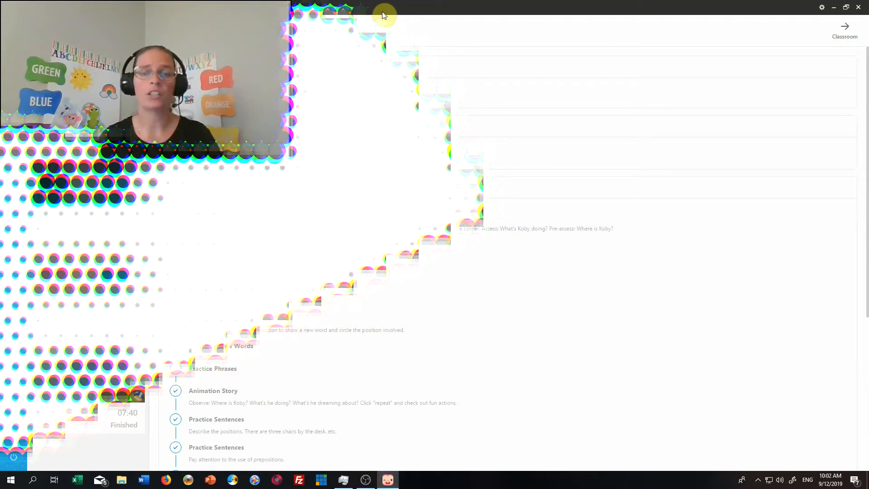
{"action": "mouse_move", "coordinate": [366, 487]}
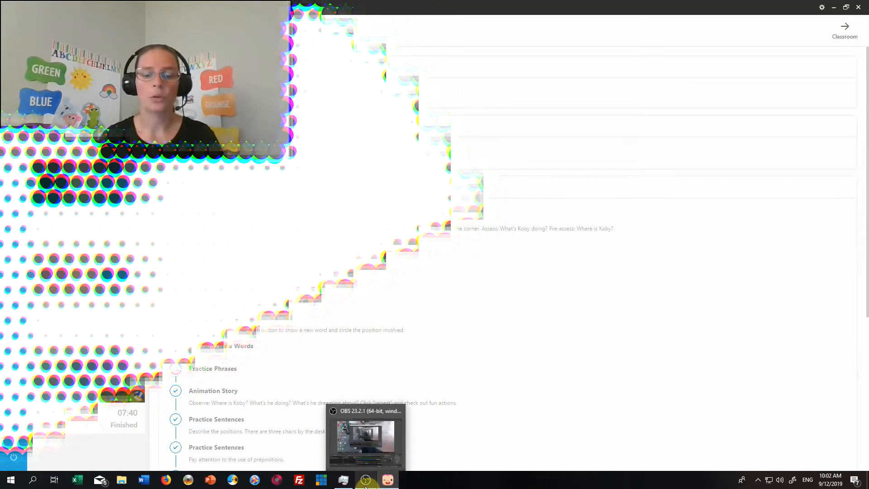
{"action": "left_click", "coordinate": [365, 487]}
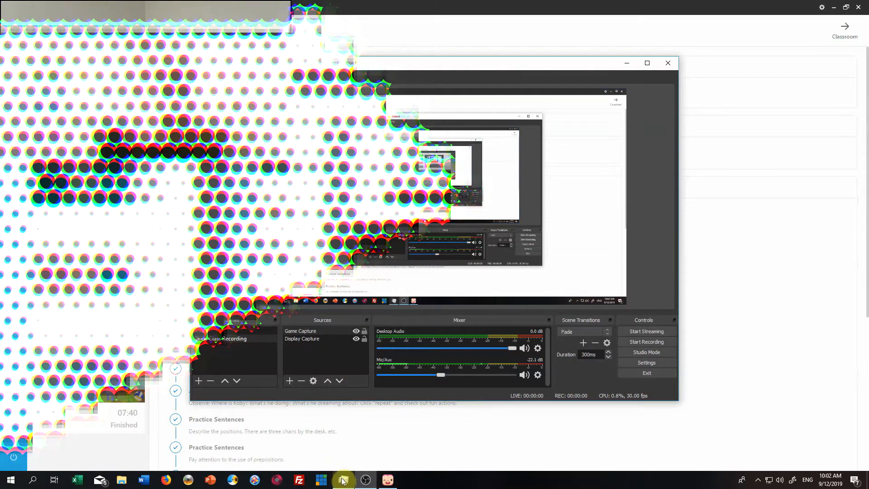
{"action": "mouse_move", "coordinate": [375, 486]}
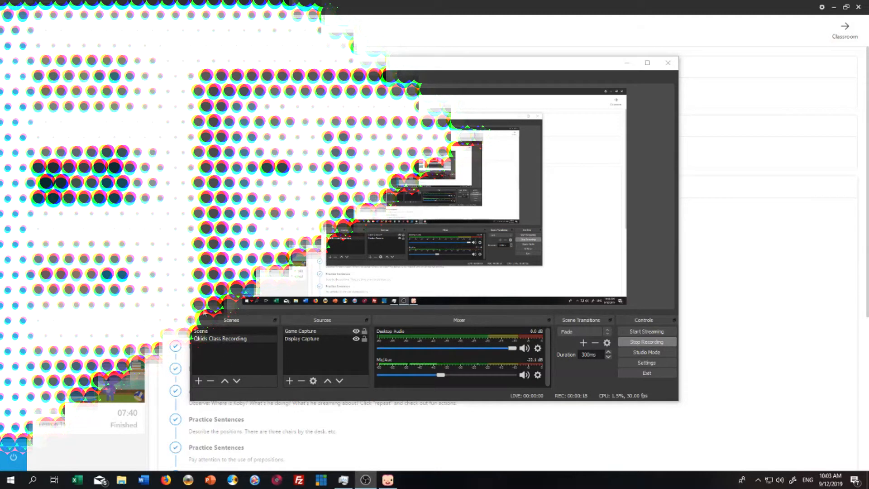
Add a scene named "Tutorials" and give it a new Display Capture source using Display 1: 1920x1080 with cursor capture on
{"action": "left_click", "coordinate": [199, 381]}
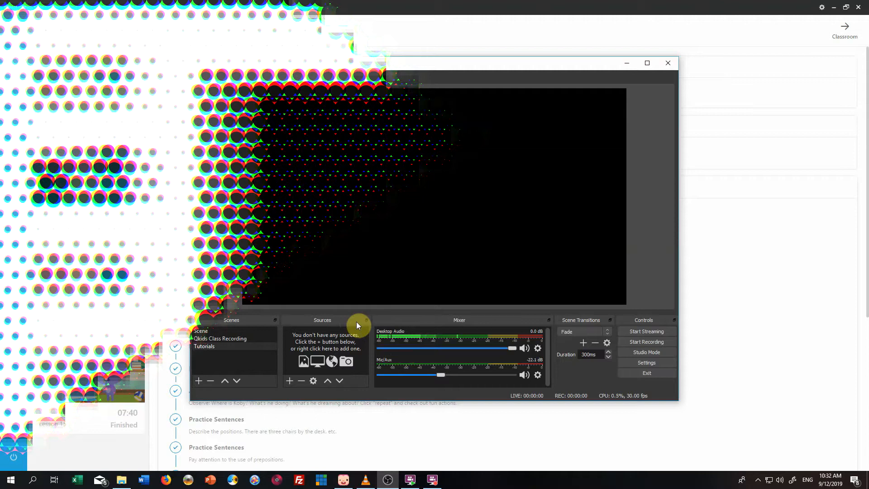
{"action": "left_click", "coordinate": [248, 346]}
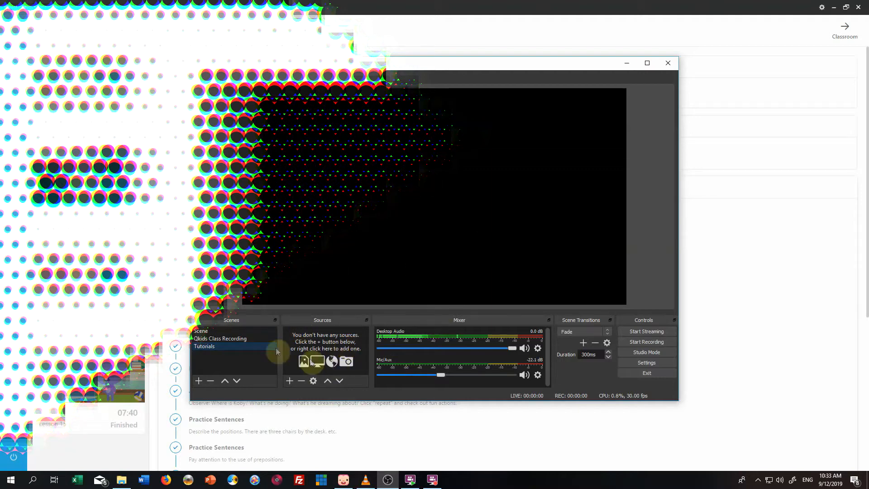
{"action": "left_click", "coordinate": [289, 380]}
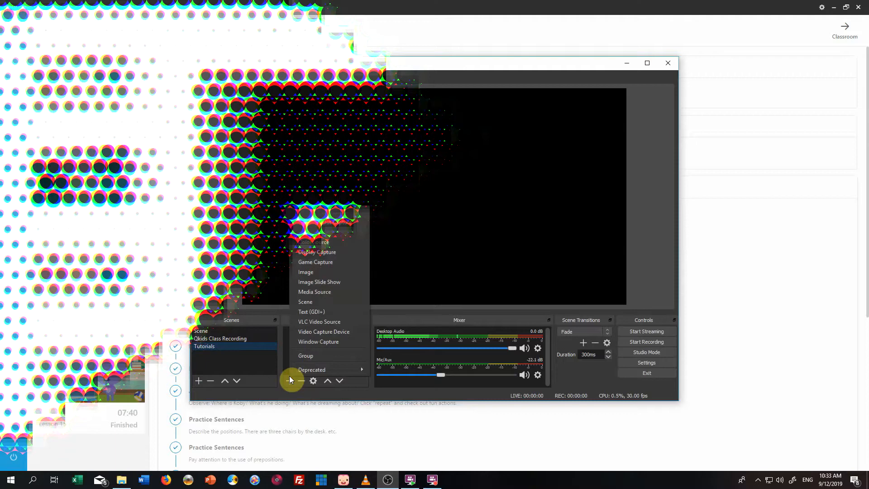
{"action": "mouse_move", "coordinate": [316, 370]}
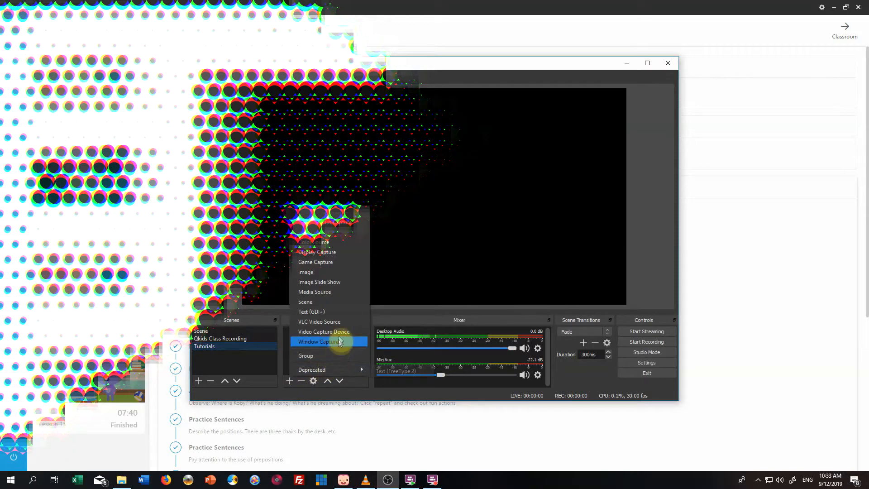
{"action": "left_click", "coordinate": [333, 255]}
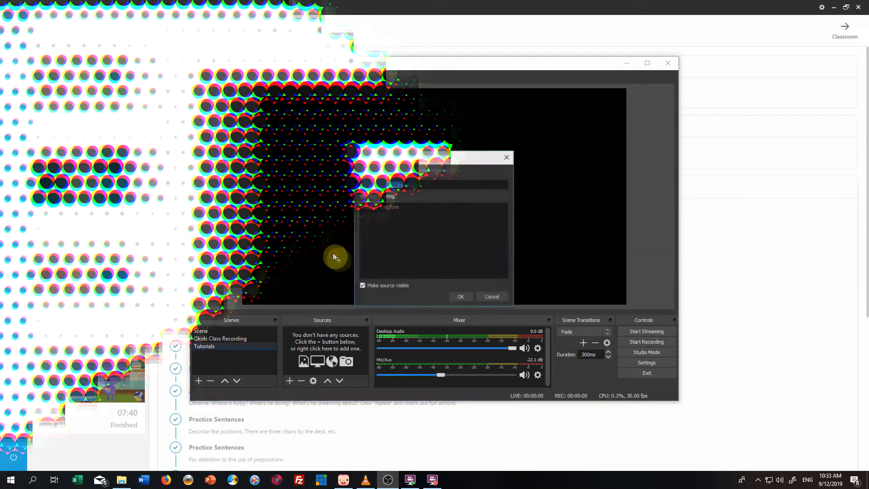
{"action": "left_click", "coordinate": [462, 297]}
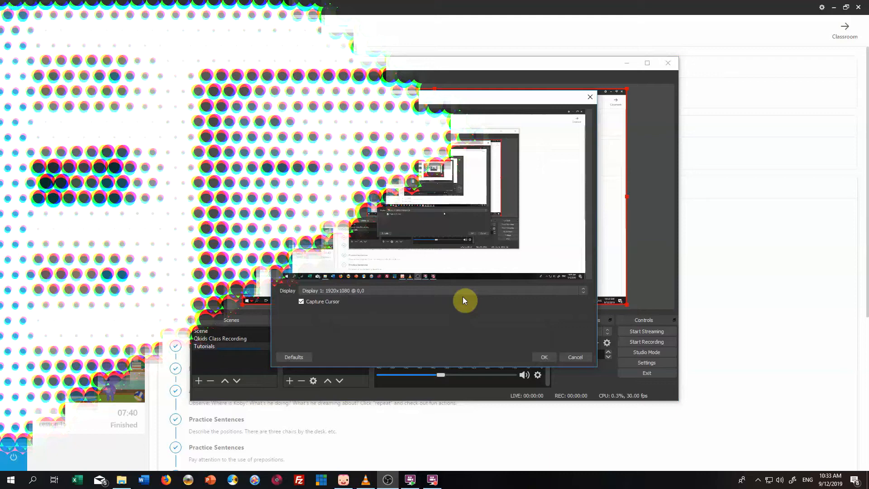
{"action": "left_click", "coordinate": [546, 358]}
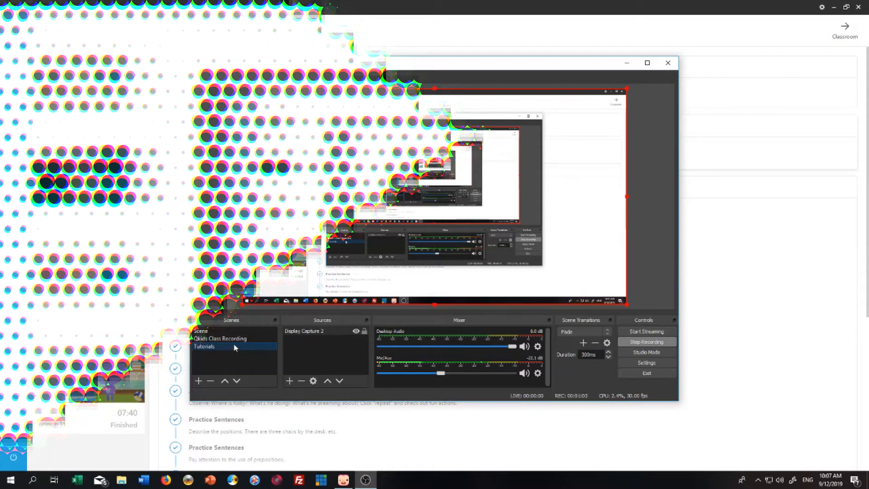
Add a Video Capture Device source to the Tutorials scene, using the HP Wide Vision HD Camera as its device
{"action": "left_click", "coordinate": [290, 383]}
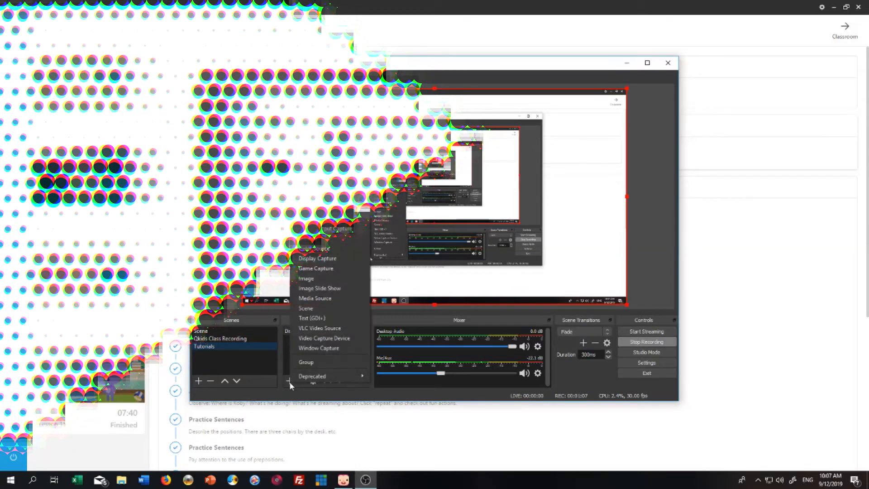
{"action": "left_click", "coordinate": [339, 339]}
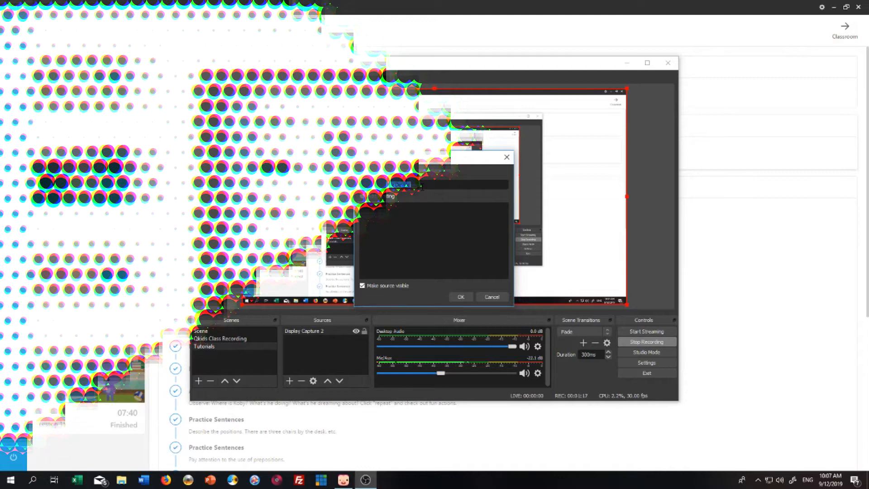
{"action": "left_click", "coordinate": [459, 298]}
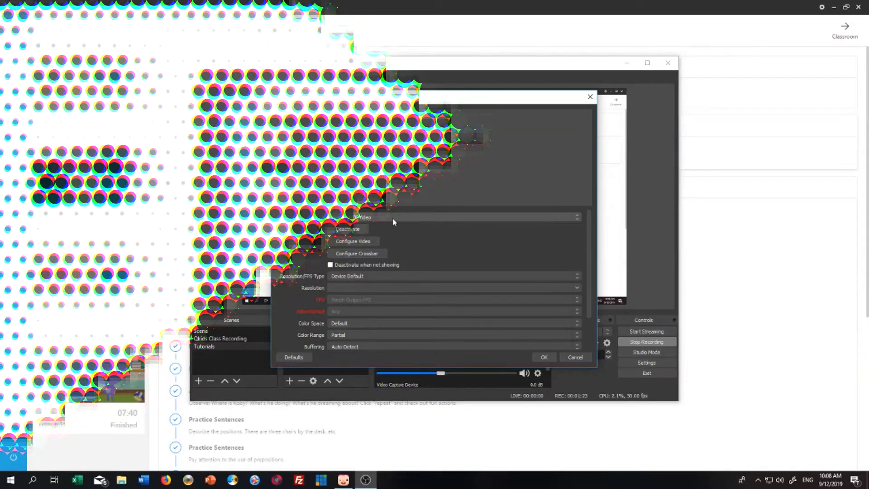
{"action": "left_click", "coordinate": [397, 217]}
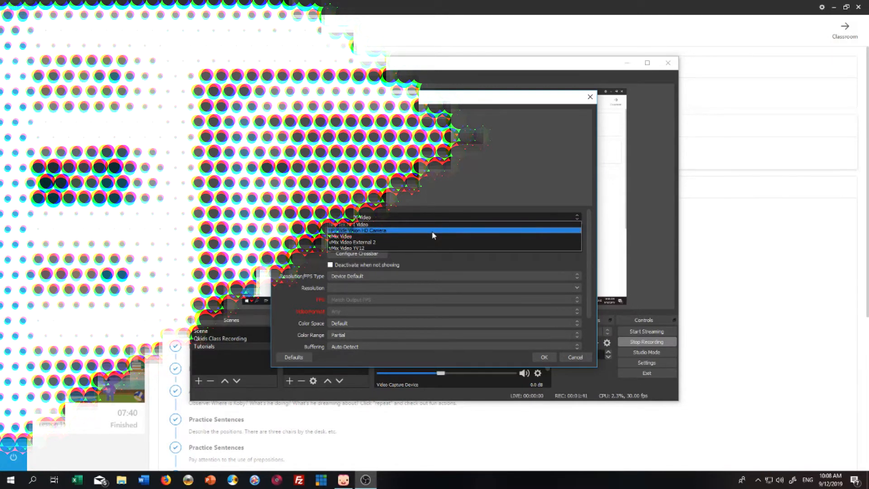
{"action": "left_click", "coordinate": [434, 230]}
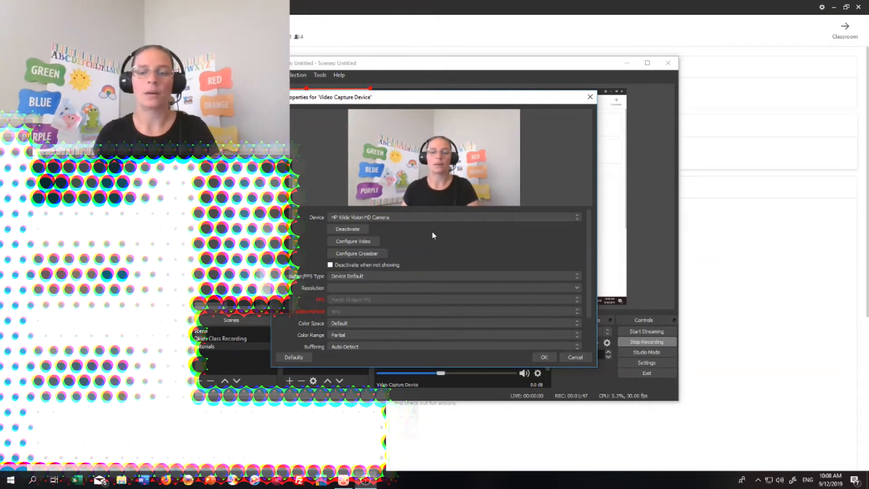
{"action": "left_click", "coordinate": [544, 357]}
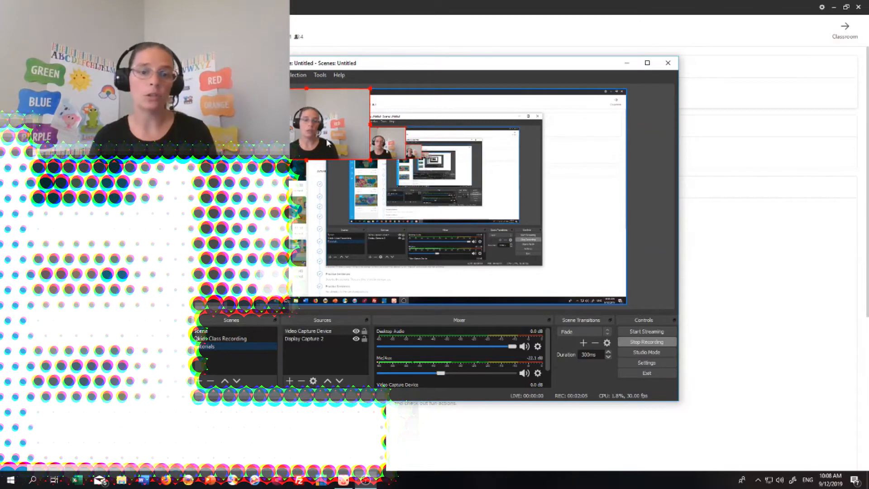
Move the webcam picture to the lower-right corner of the canvas, just above the captured taskbar, and shrink it from its upper-left corner
{"action": "left_click_drag", "start_coordinate": [294, 102], "coordinate": [459, 161]}
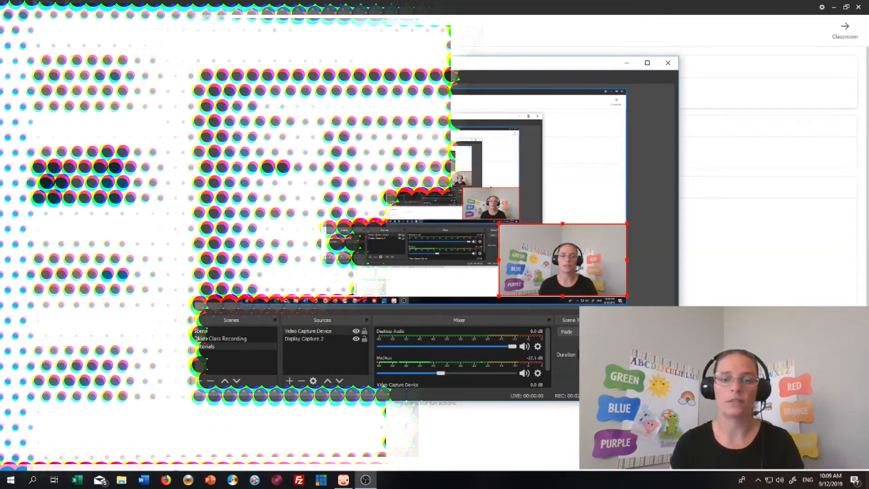
{"action": "left_click_drag", "start_coordinate": [499, 224], "coordinate": [533, 247]}
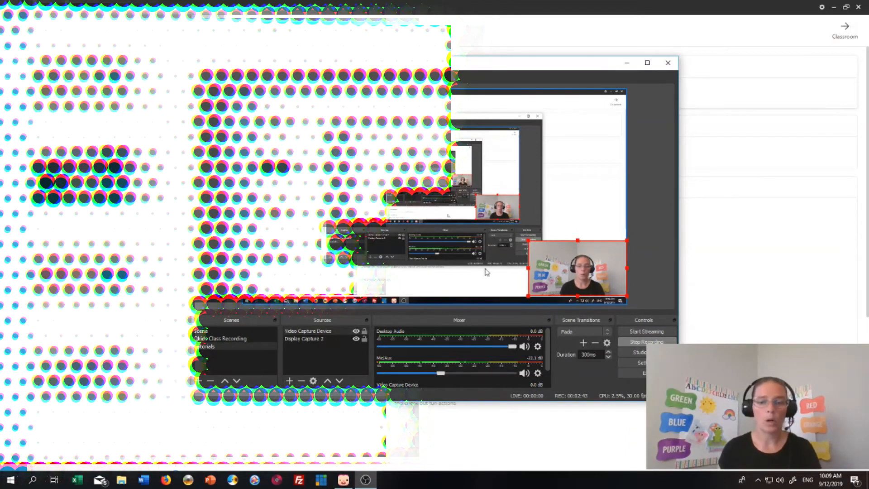